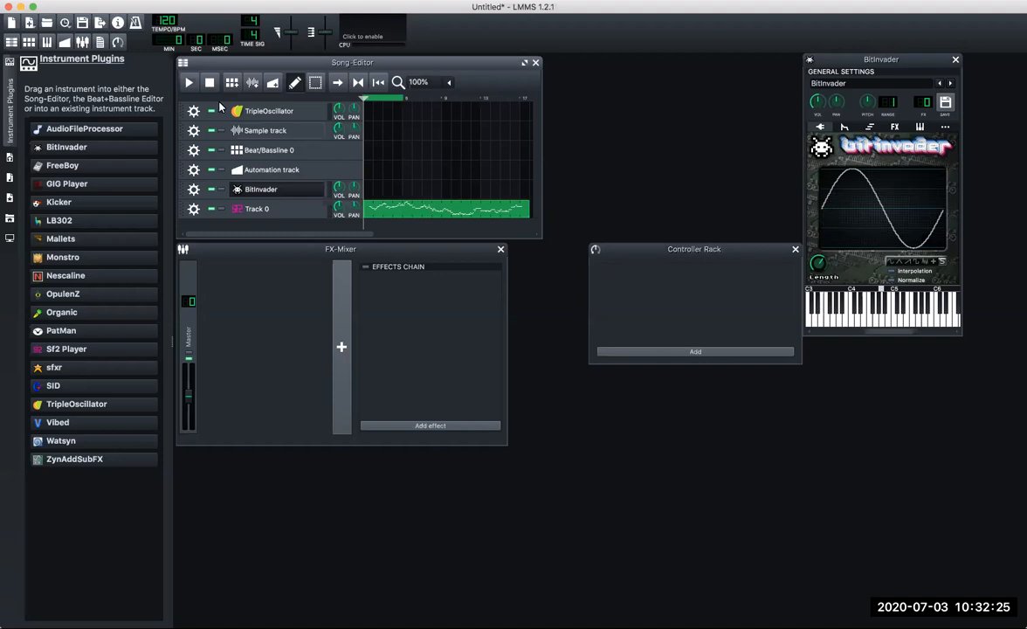
# Remove the TripleOscillator track and the Sample track from the song.
pyautogui.click(193, 111)
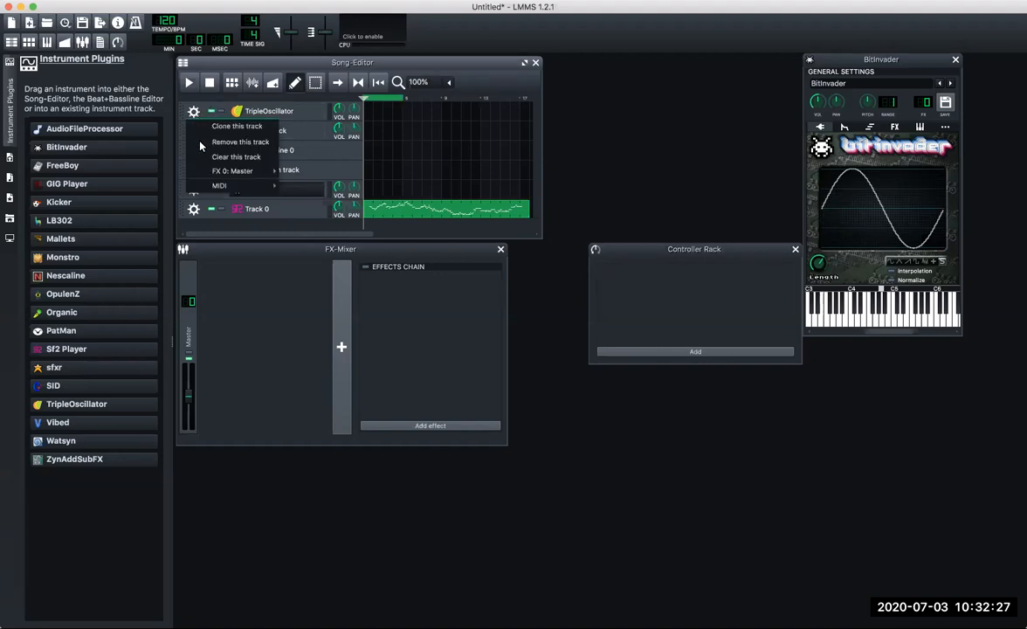
pyautogui.click(202, 141)
pyautogui.click(193, 112)
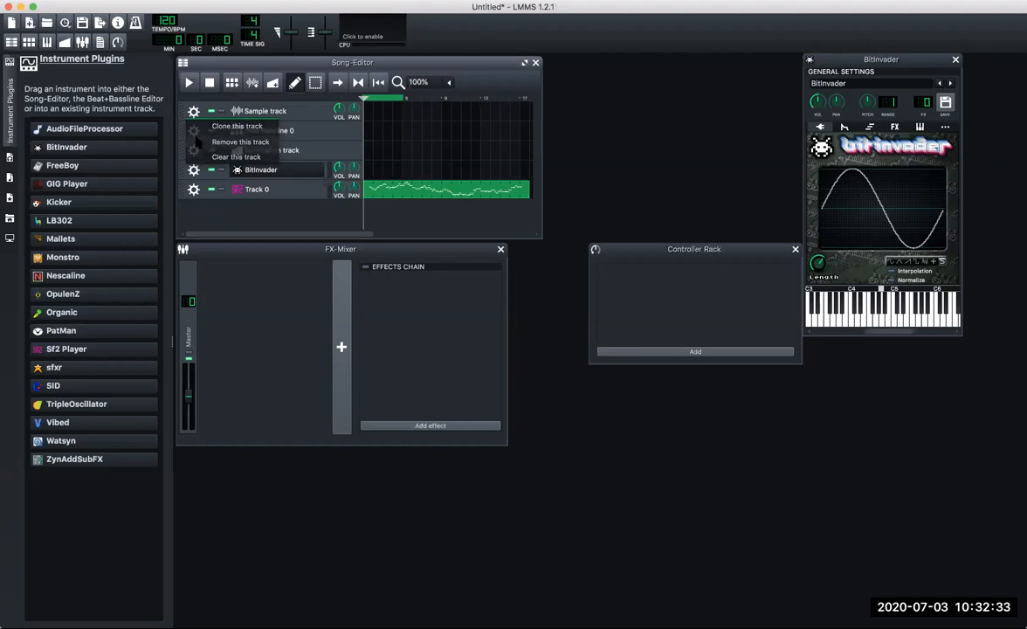
pyautogui.click(240, 141)
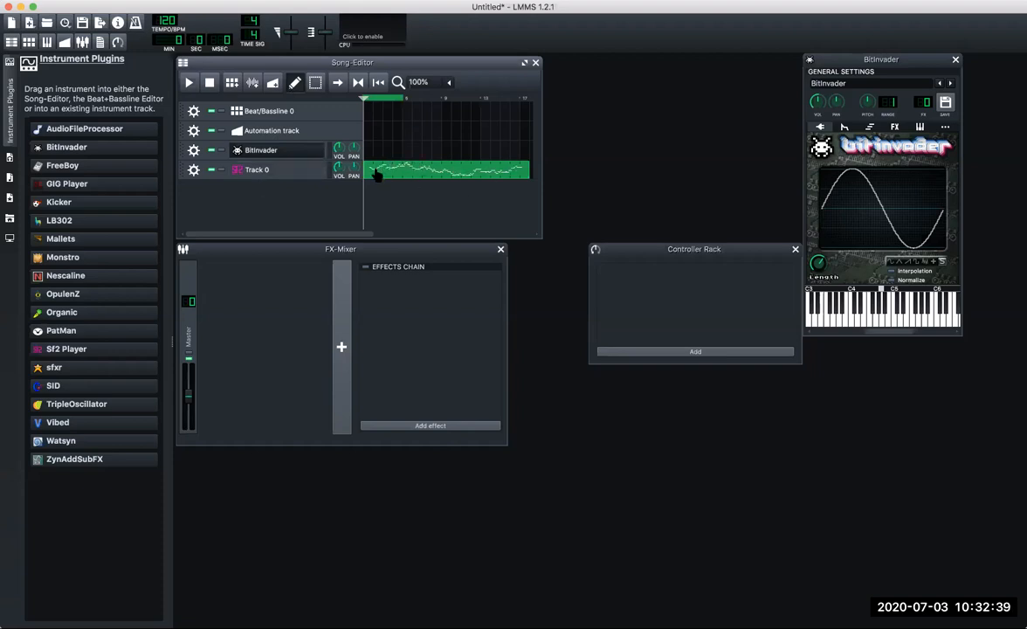
# Play the song from the beginning for a few seconds and stop playback.
pyautogui.click(188, 84)
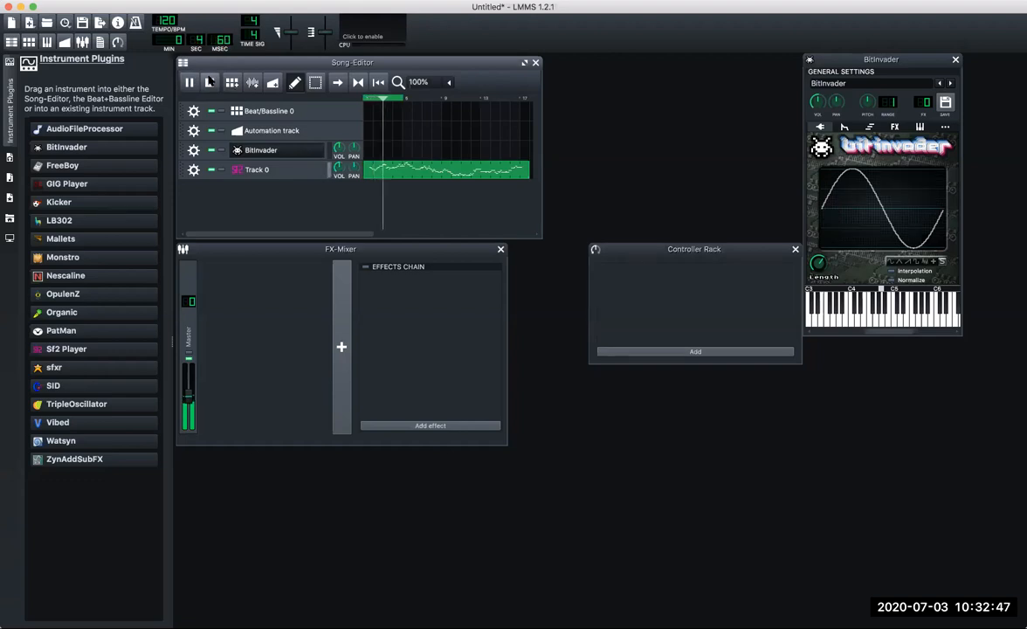
pyautogui.click(210, 81)
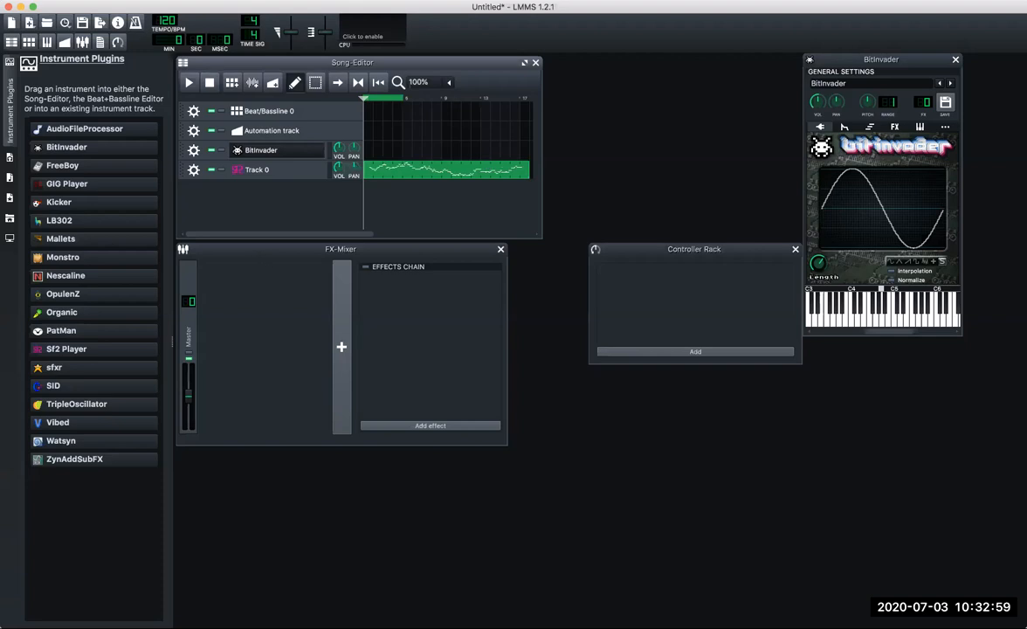
pyautogui.click(77, 1)
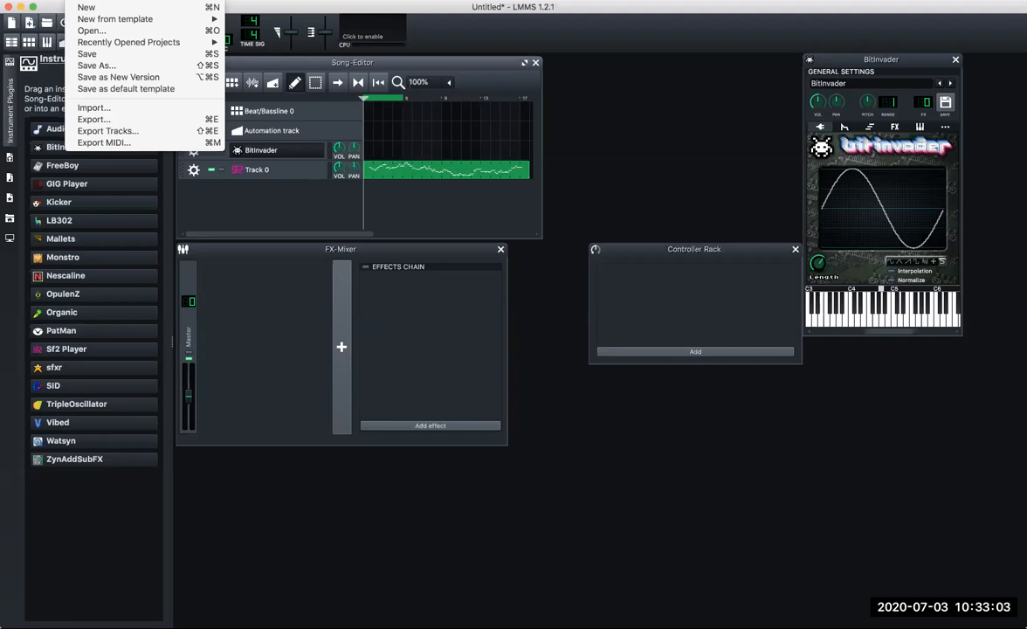
pyautogui.click(297, 521)
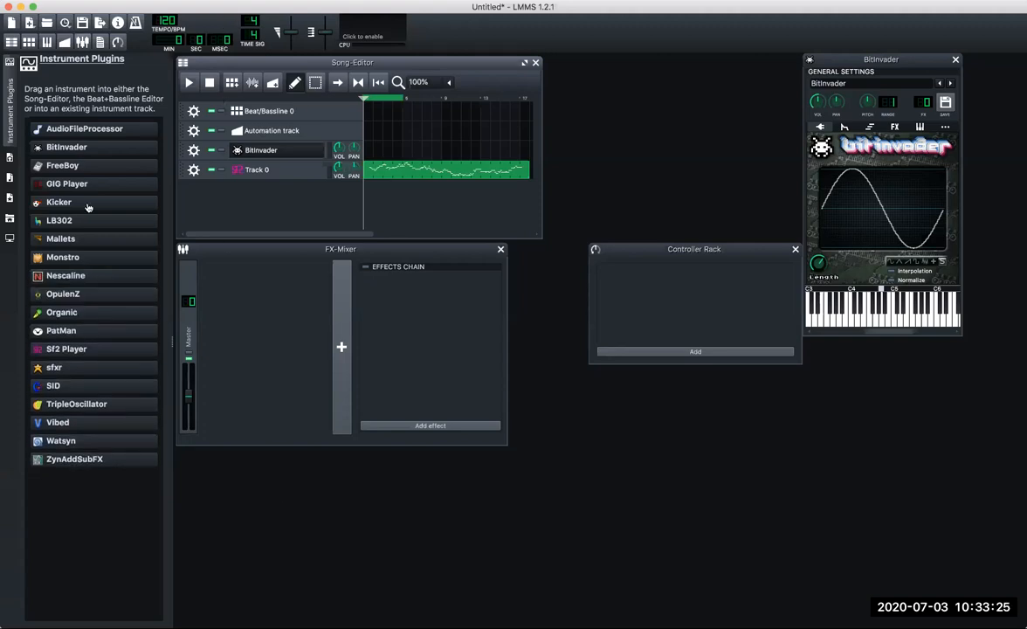
# Start a project export and name the output file myfirstson.
pyautogui.click(78, 1)
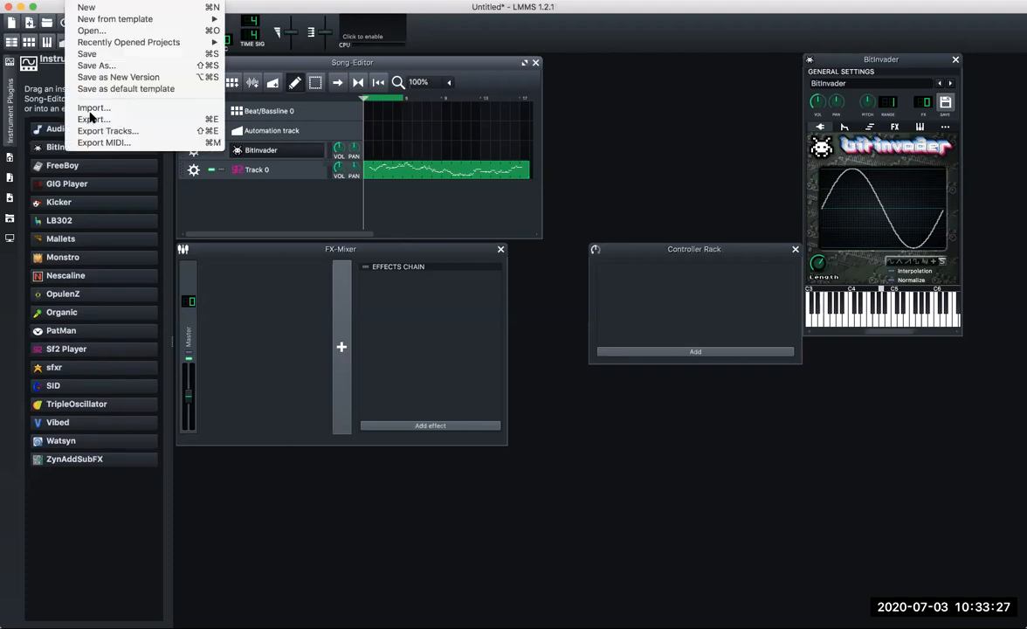
pyautogui.click(92, 121)
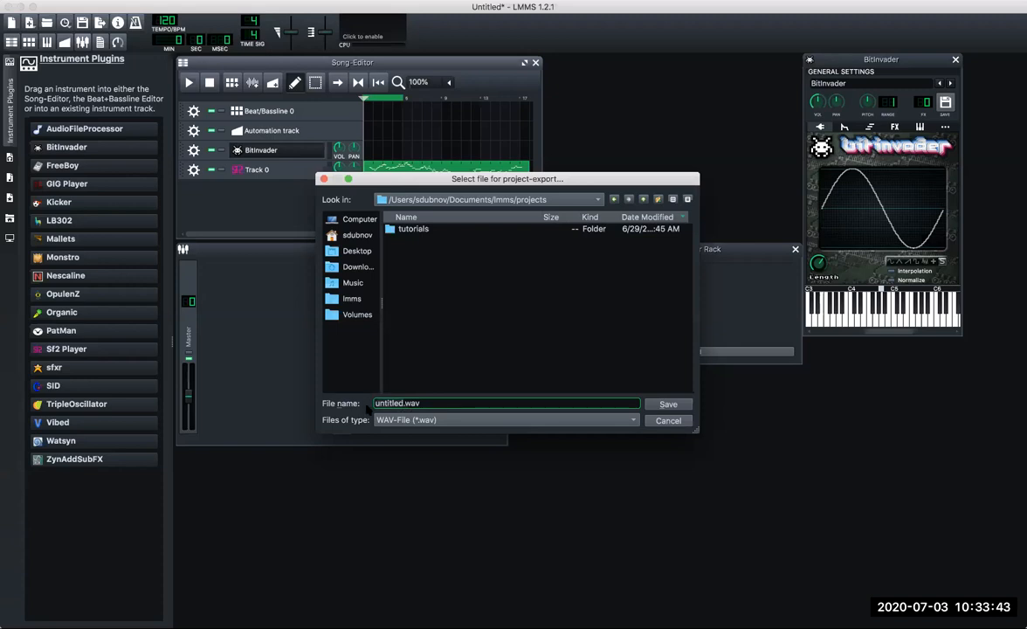
pyautogui.write('myfirt')
pyautogui.write('sx')
pyautogui.press('BackSpace')
pyautogui.write('s')
pyautogui.press('BackSpace')
pyautogui.press('BackSpace')
pyautogui.press('BackSpace')
pyautogui.write('stson')
# Set the export file type to Compressed MP3-File (*.mp3) and save it in the projects folder to reach the export settings.
pyautogui.click(506, 421)
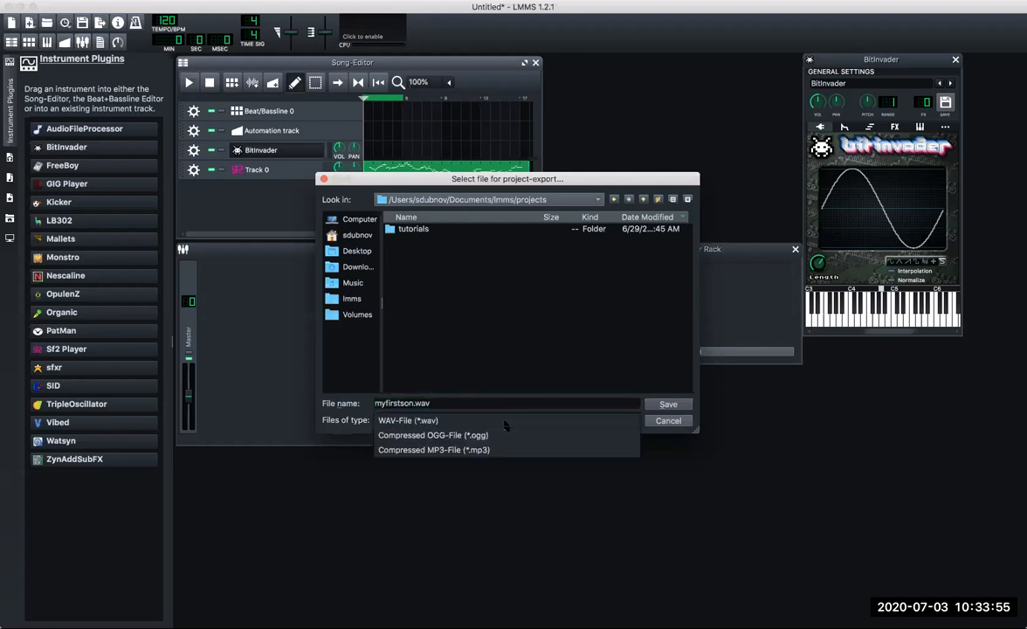
pyautogui.click(456, 436)
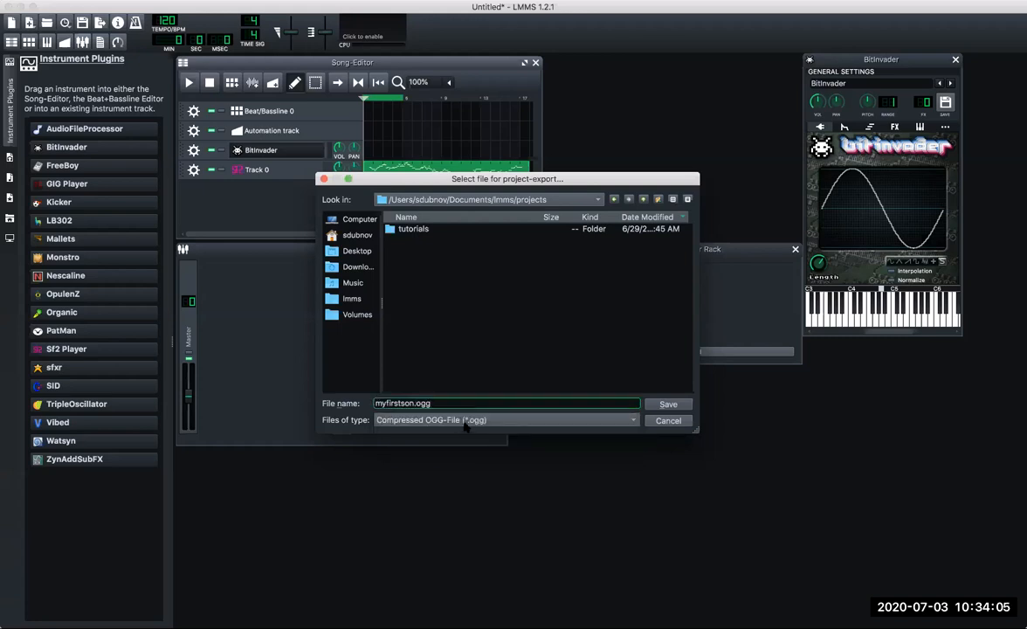
pyautogui.click(465, 422)
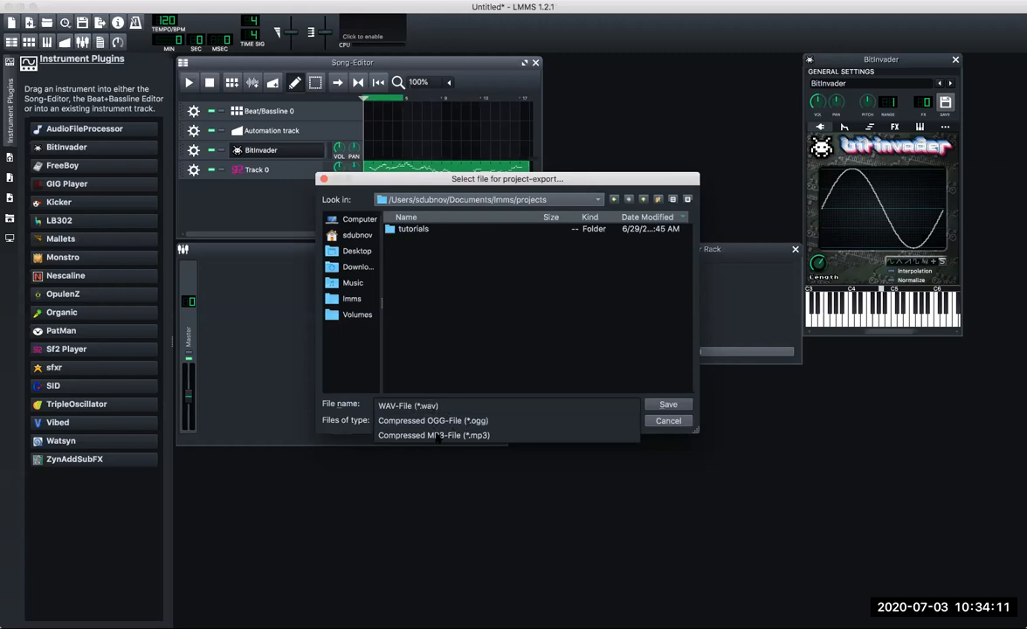
pyautogui.click(437, 435)
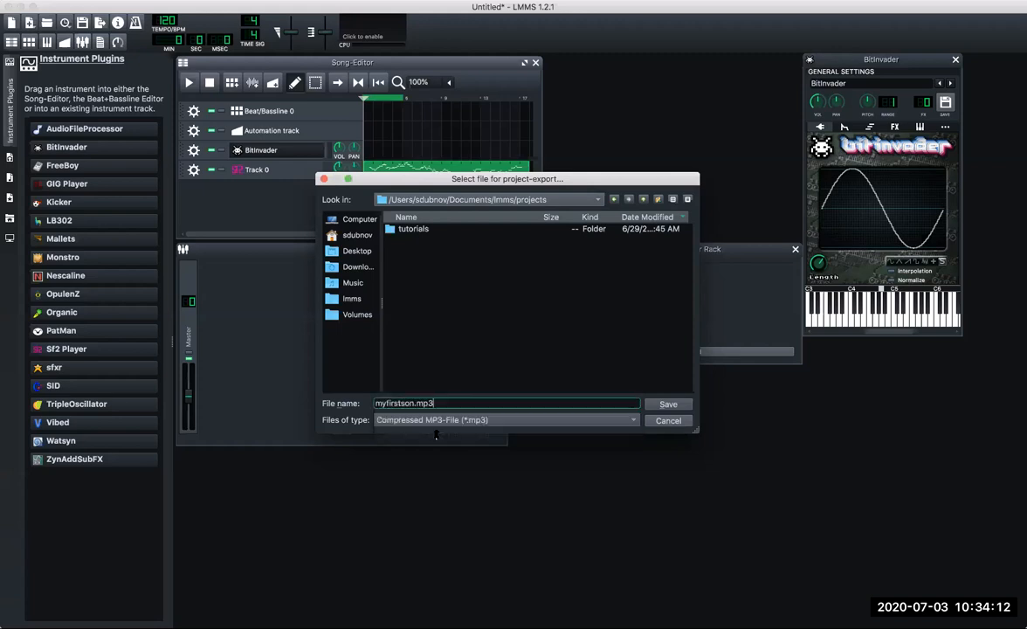
pyautogui.click(667, 404)
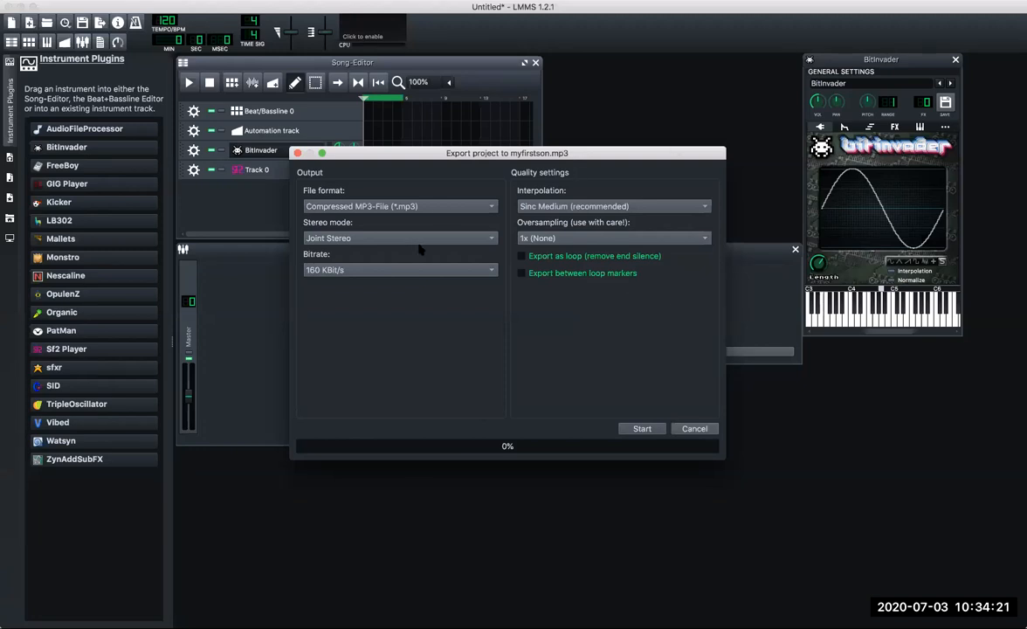
# Review the file format and bitrate choices offered for the MP3 export.
pyautogui.click(444, 206)
pyautogui.click(445, 207)
pyautogui.click(402, 272)
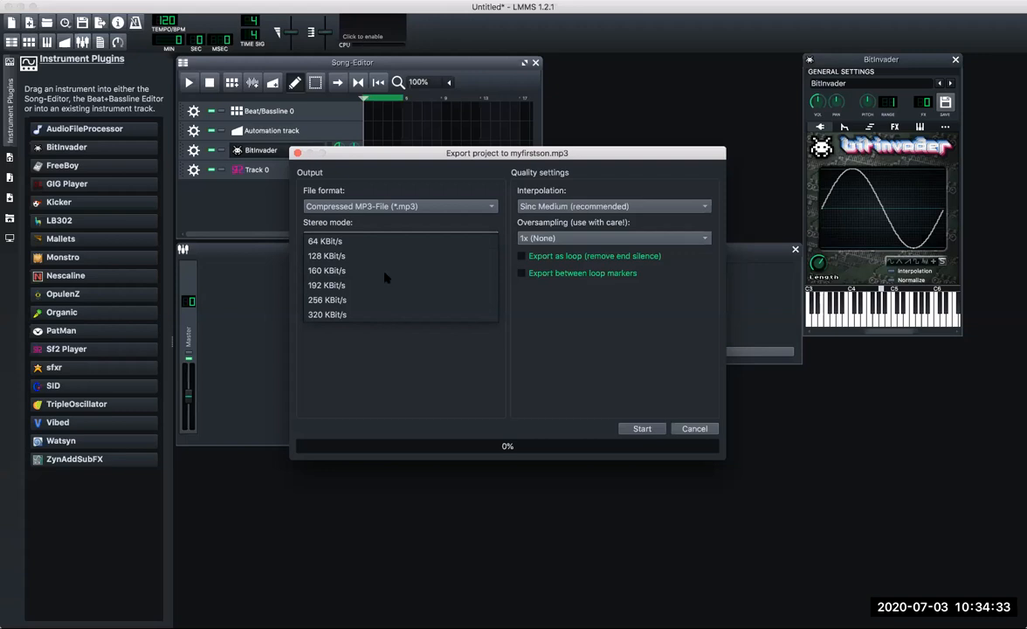
pyautogui.click(385, 273)
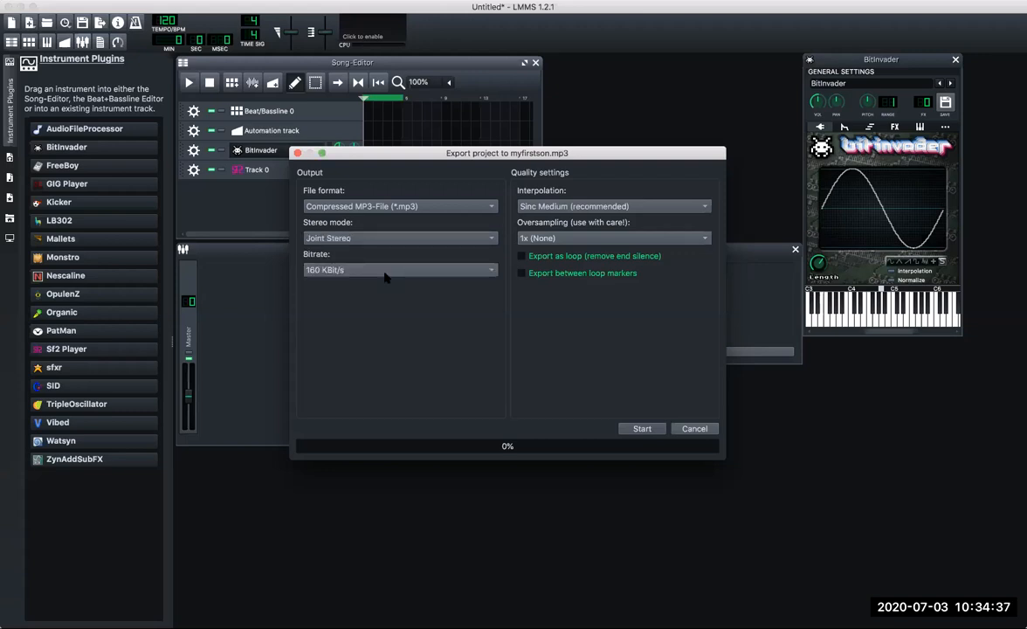
pyautogui.click(384, 274)
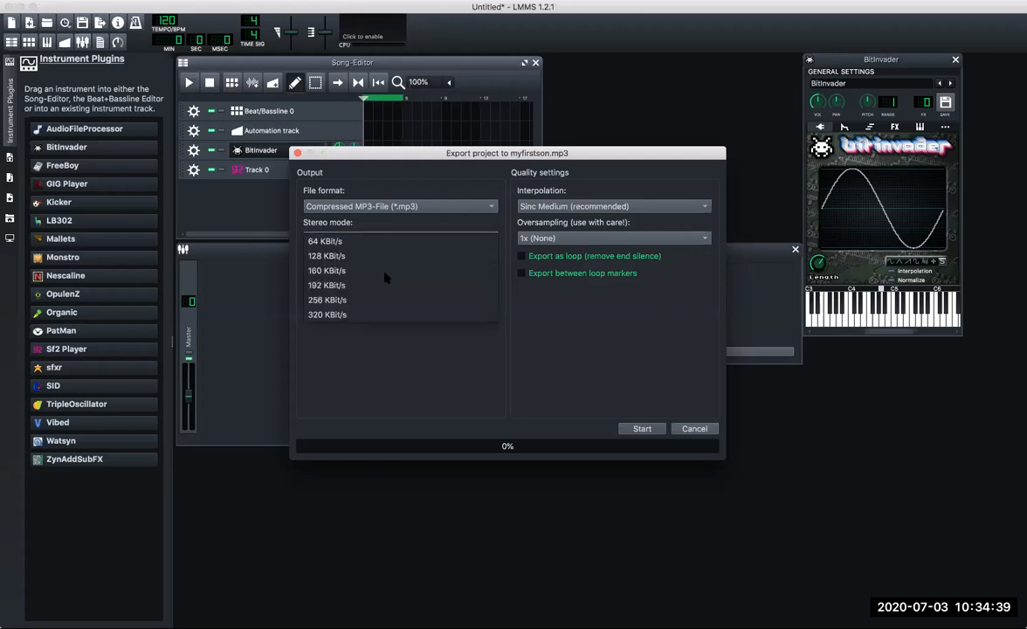
pyautogui.click(385, 274)
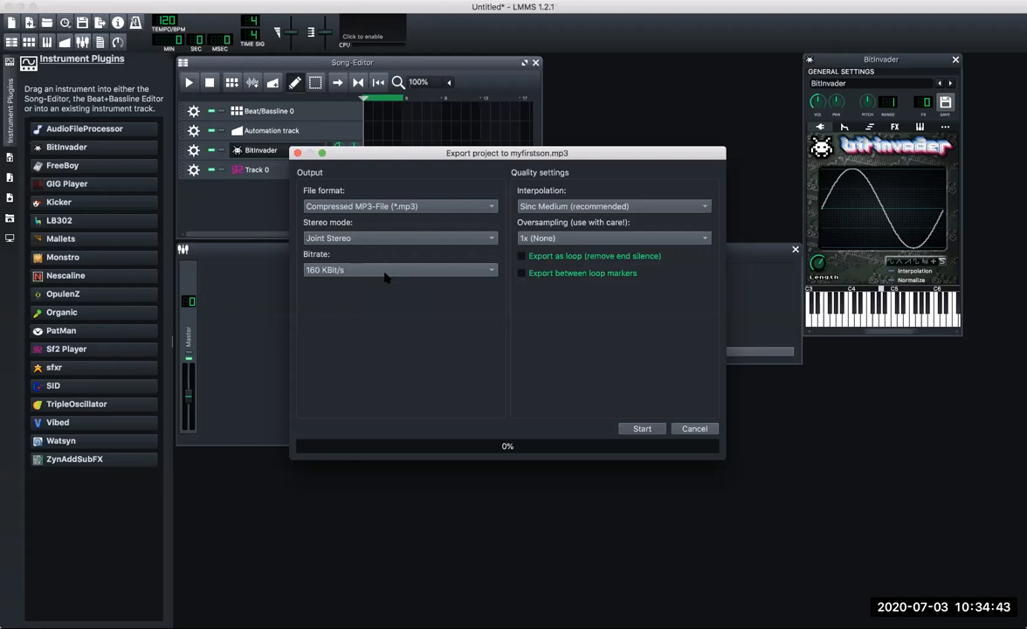
# Set the MP3 bitrate to 320 KBit/s and start rendering the export.
pyautogui.click(385, 273)
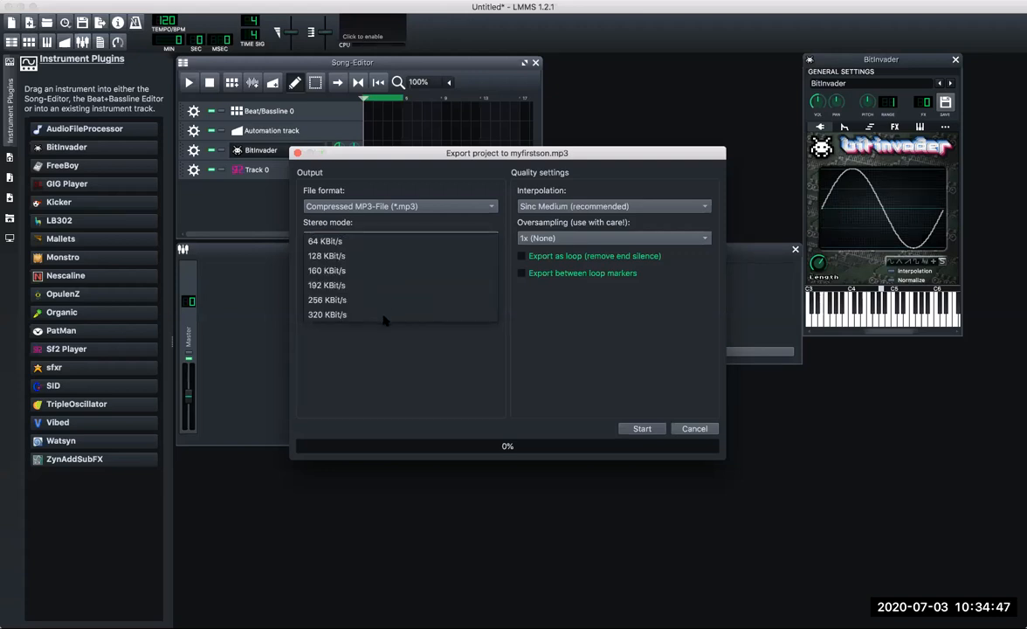
pyautogui.click(387, 289)
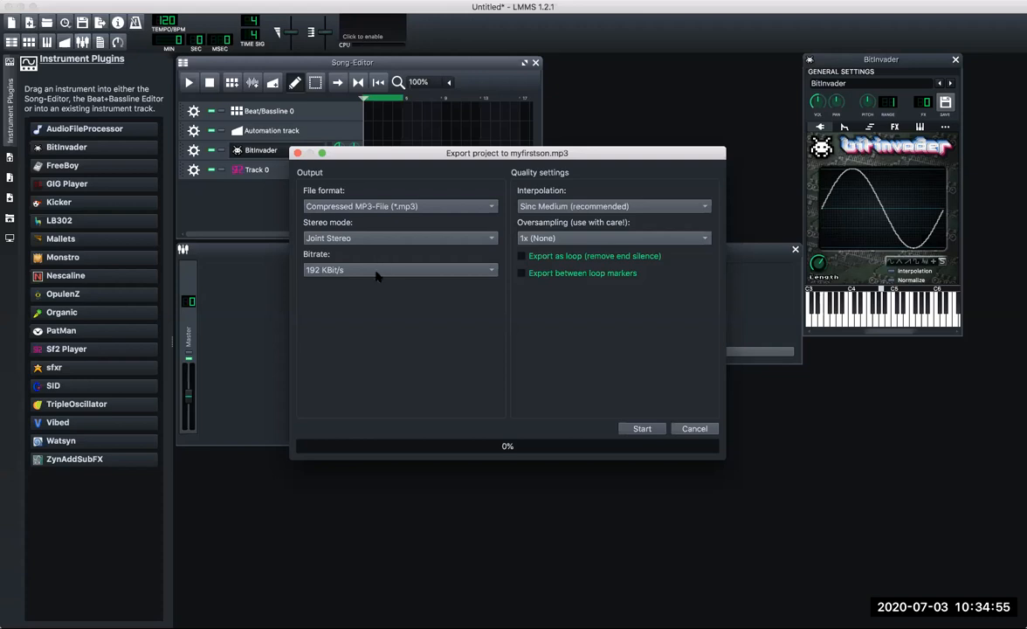
pyautogui.click(377, 276)
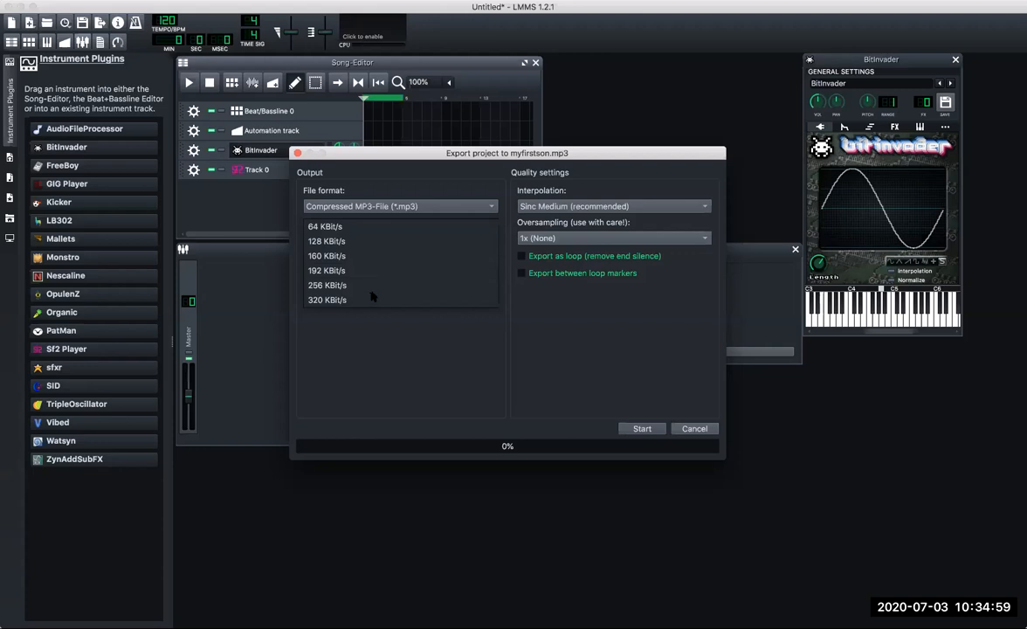
pyautogui.click(373, 302)
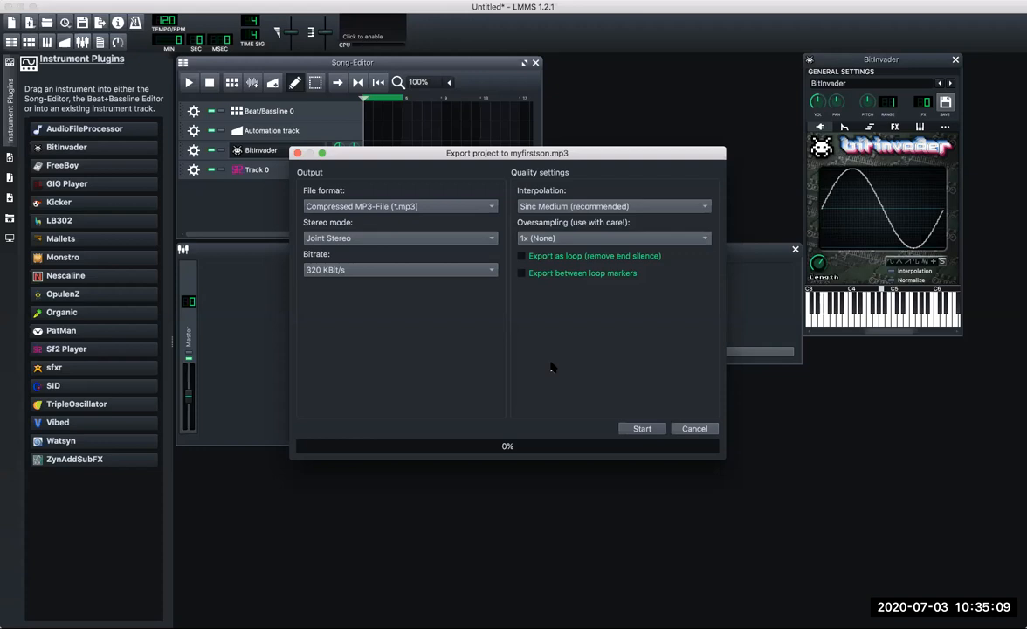
pyautogui.click(644, 430)
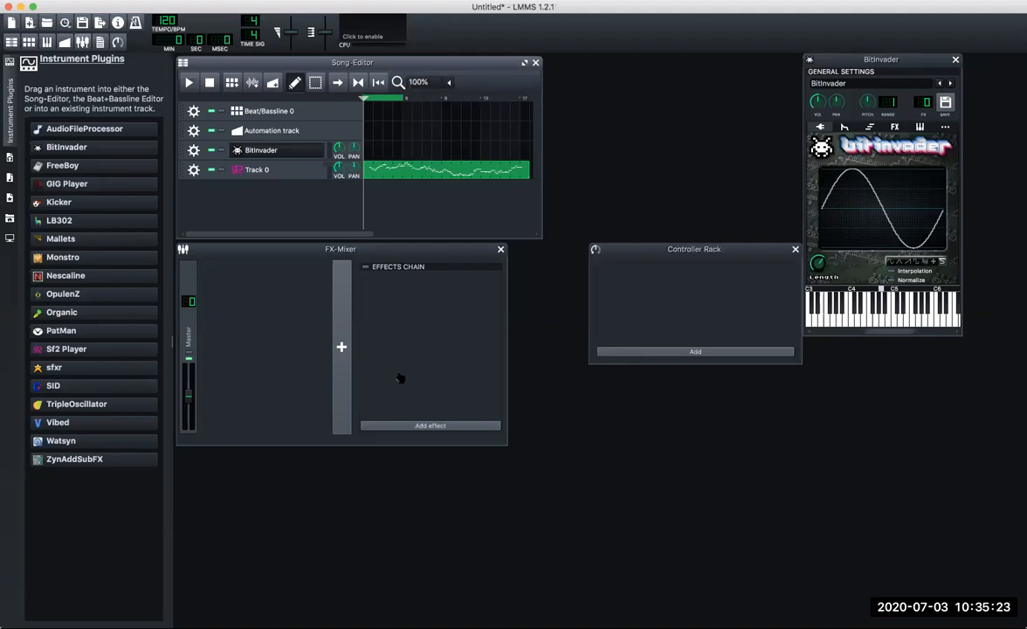
# Switch to Finder and browse the home folder to locate the exported MP3 file.
pyautogui.press('super+Tab')
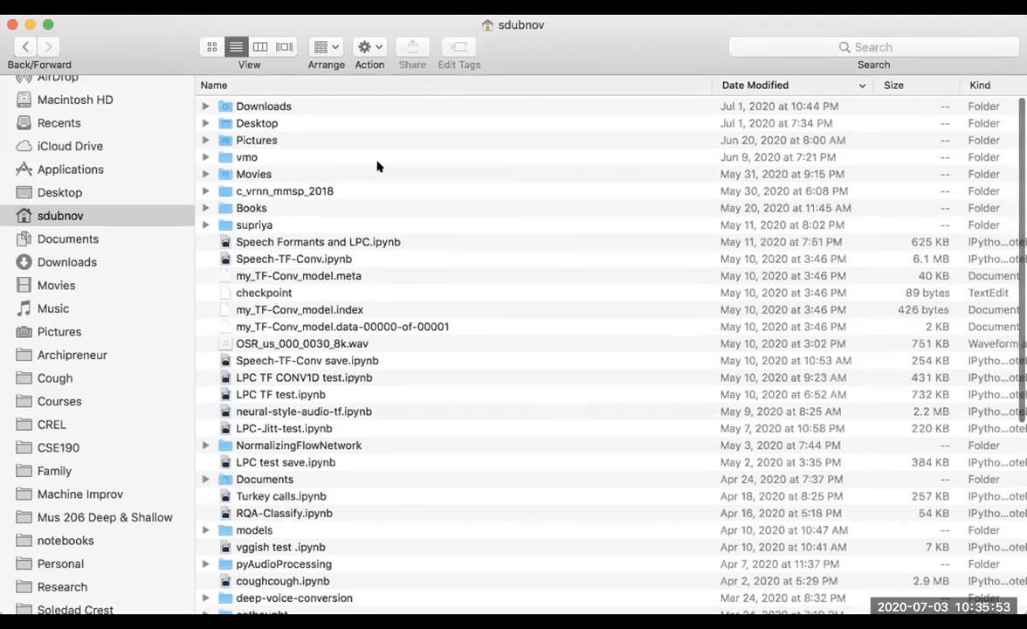
pyautogui.scroll(-4, 378, 165)
pyautogui.scroll(-10, 379, 165)
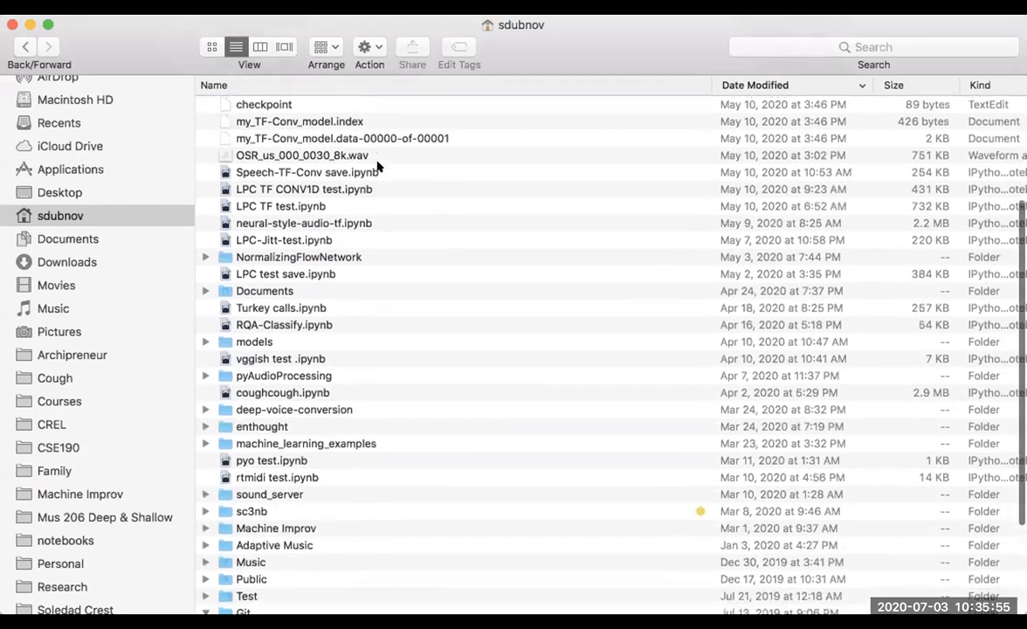
pyautogui.scroll(12, 378, 166)
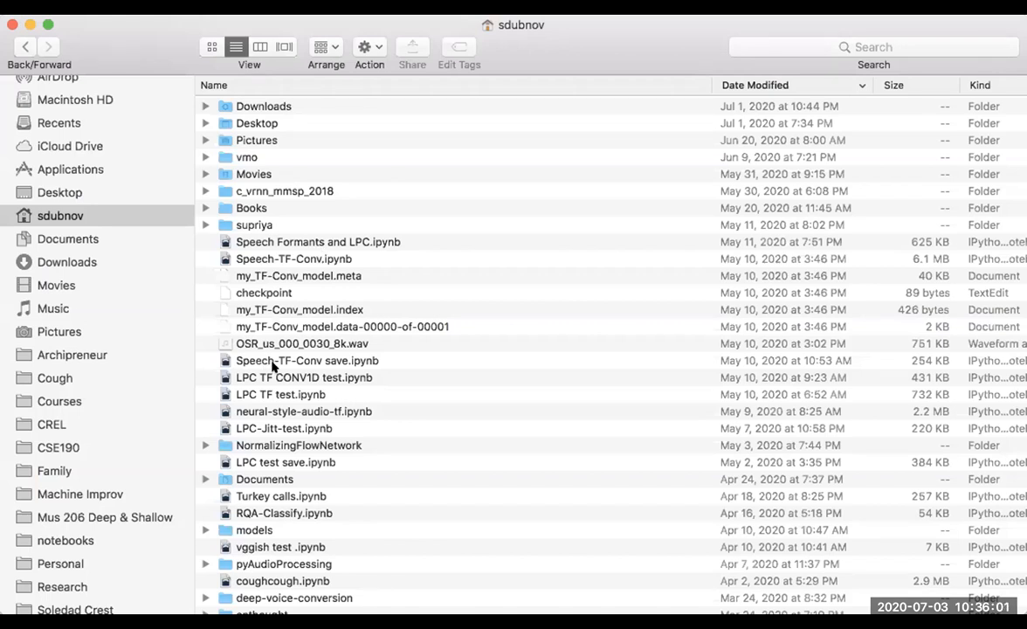
pyautogui.click(277, 63)
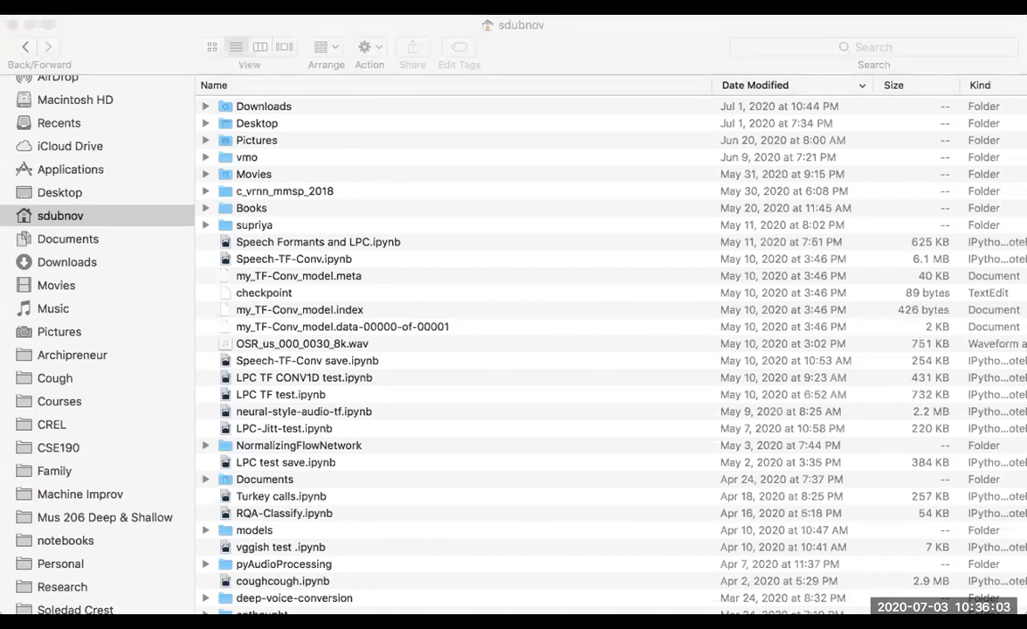